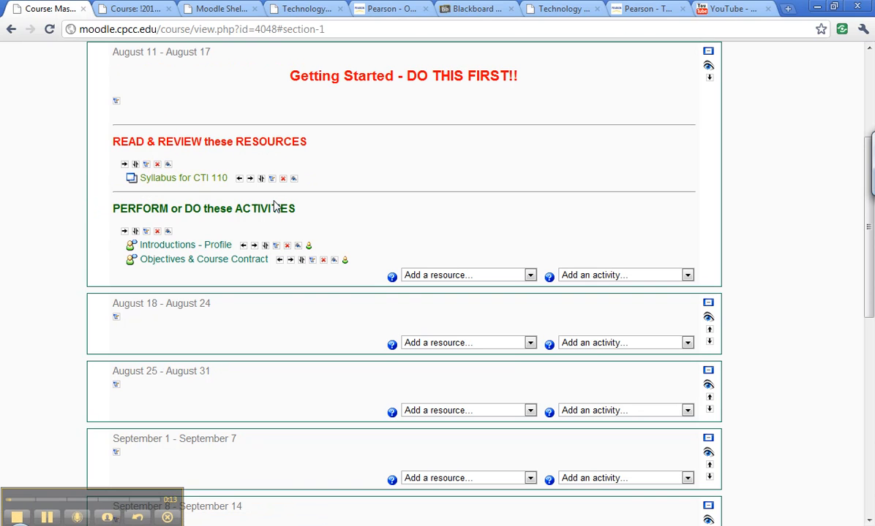
Indent the Objectives & Course Contract activity one level further in the August 11 - August 17 section
left_click(291, 261)
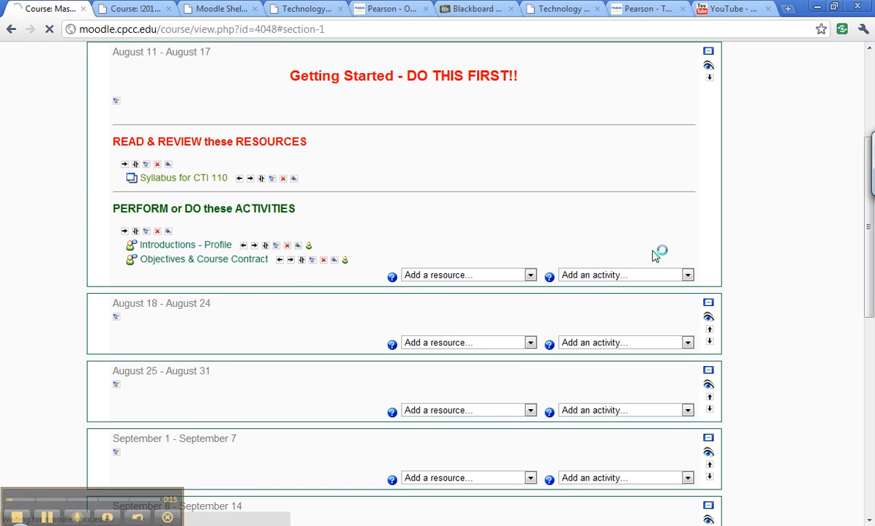
scroll(787, 267, "down", 1)
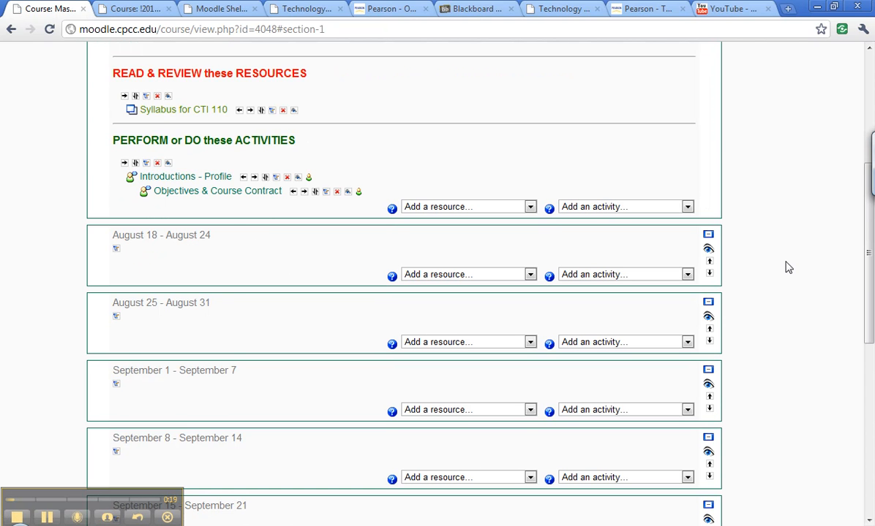
scroll(787, 268, "down", 6)
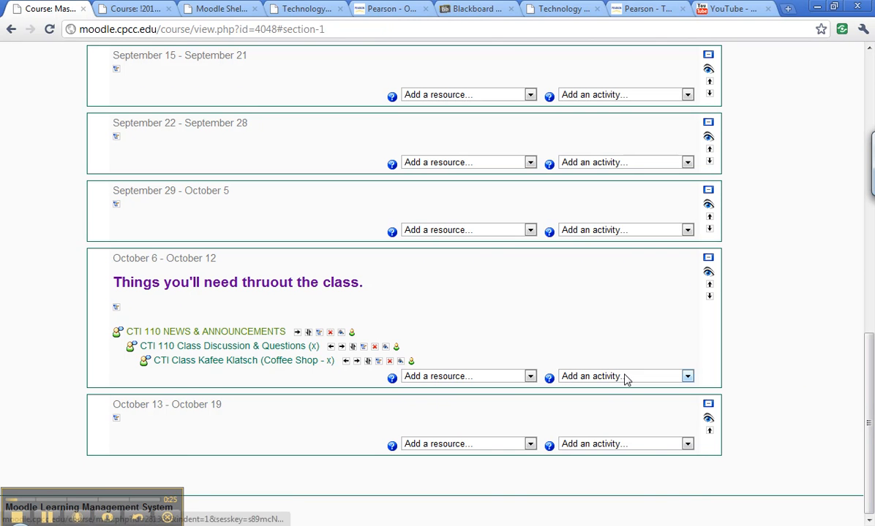
Add the Administration block to the course page
left_click_drag(868, 394, 867, 53)
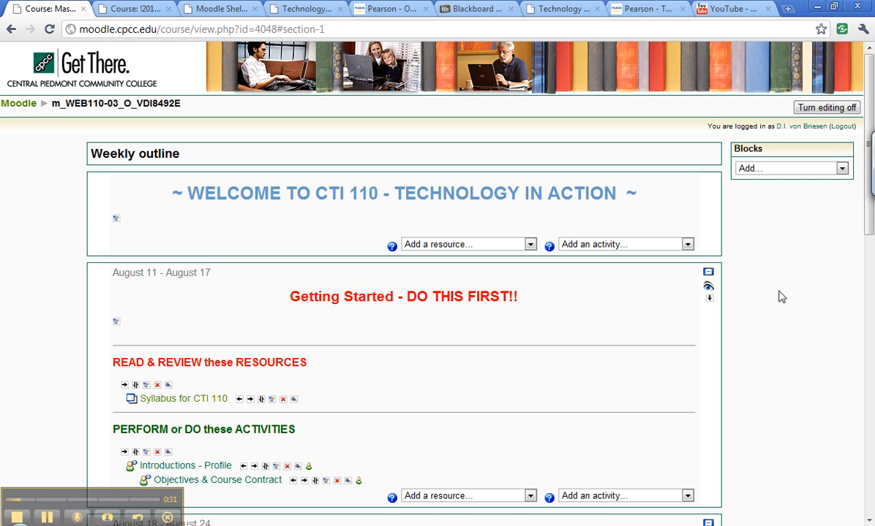
left_click(841, 169)
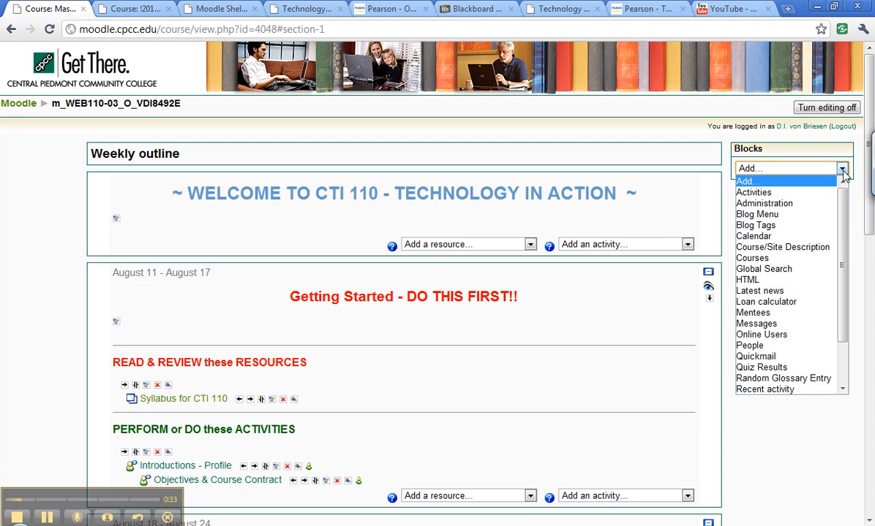
left_click(787, 204)
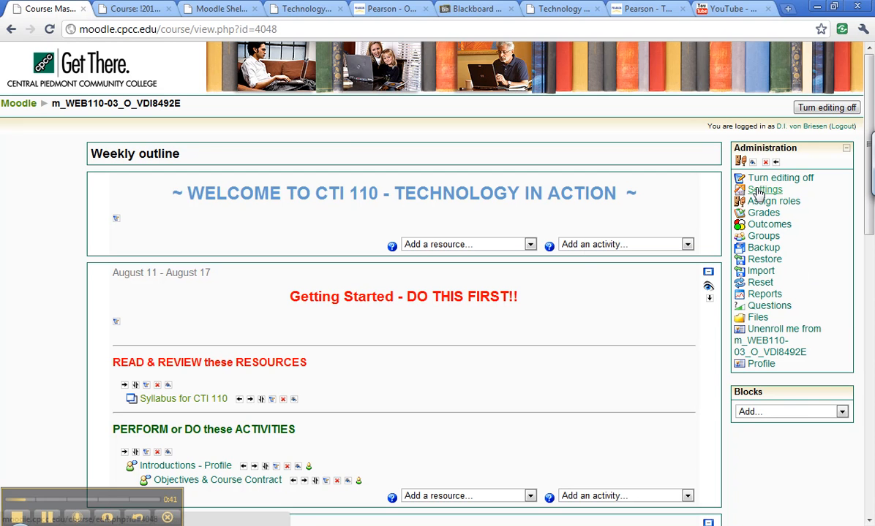
Copy the link address of the course Settings page and insert a new label in the August 11 - August 17 section
right_click(757, 192)
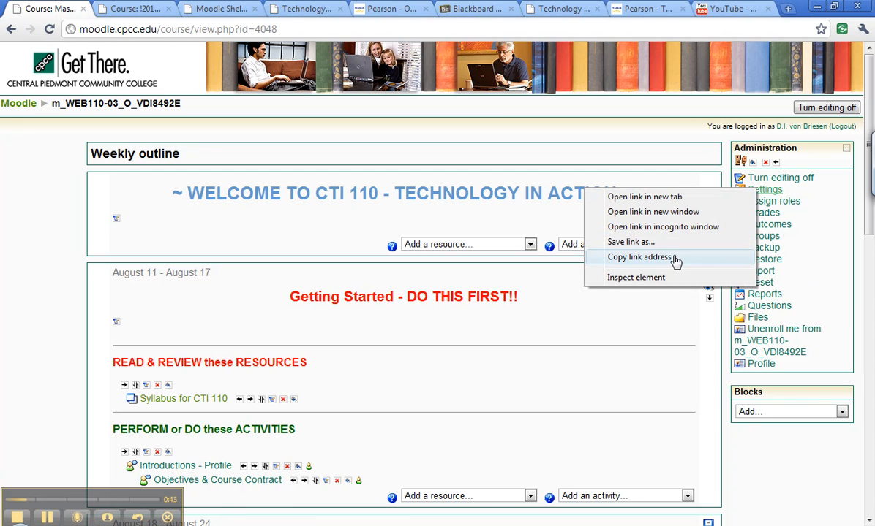
left_click(620, 256)
scroll(631, 307, "down", 2)
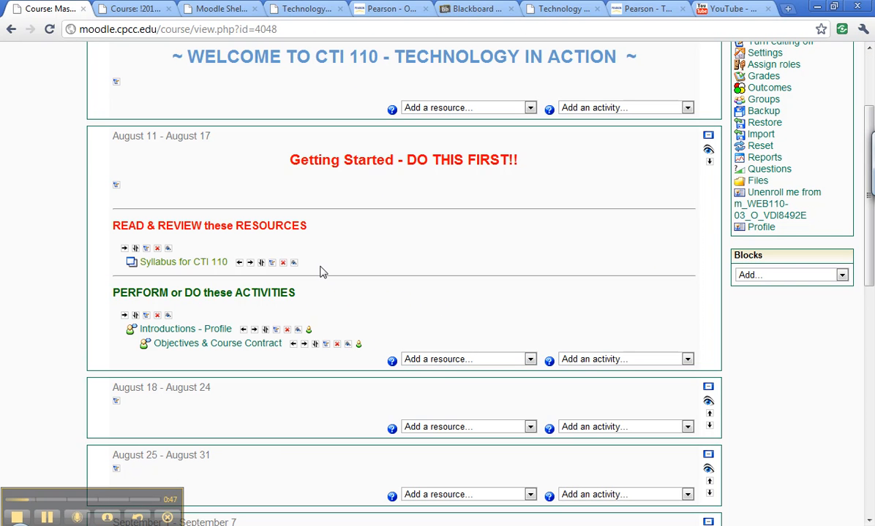
left_click(520, 363)
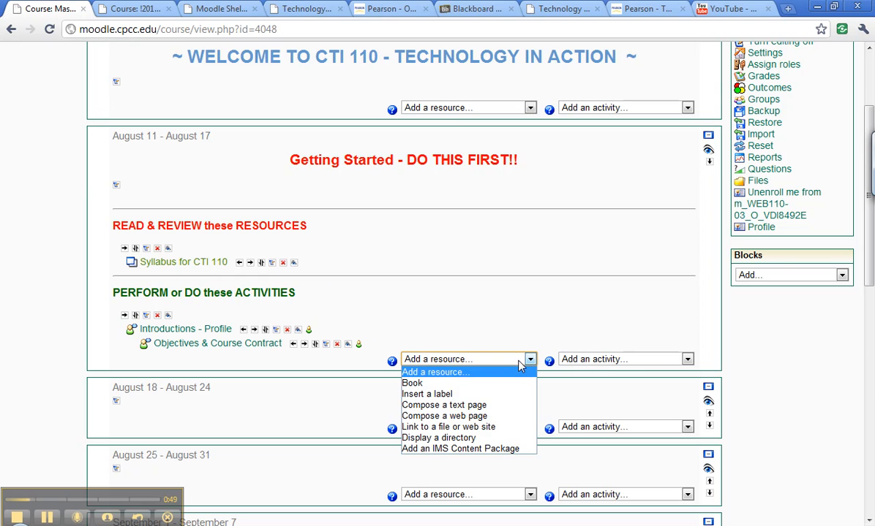
left_click(503, 399)
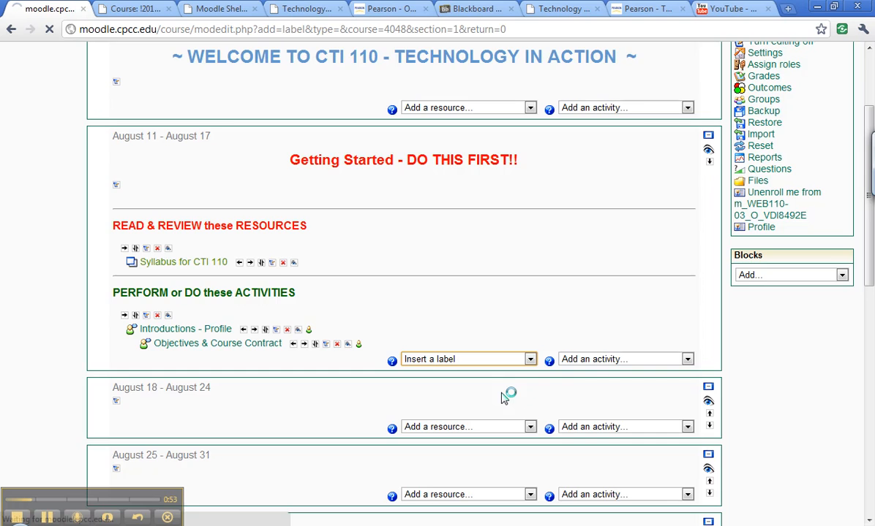
Enter "link to settings (instructor only)" as the new label's text
left_click(389, 261)
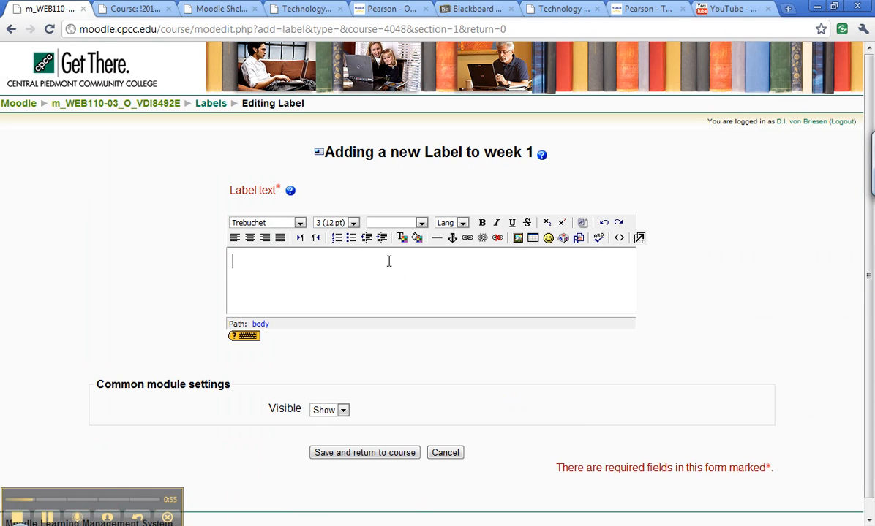
right_click(389, 261)
left_click(339, 270)
type("link to see")
type("tings")
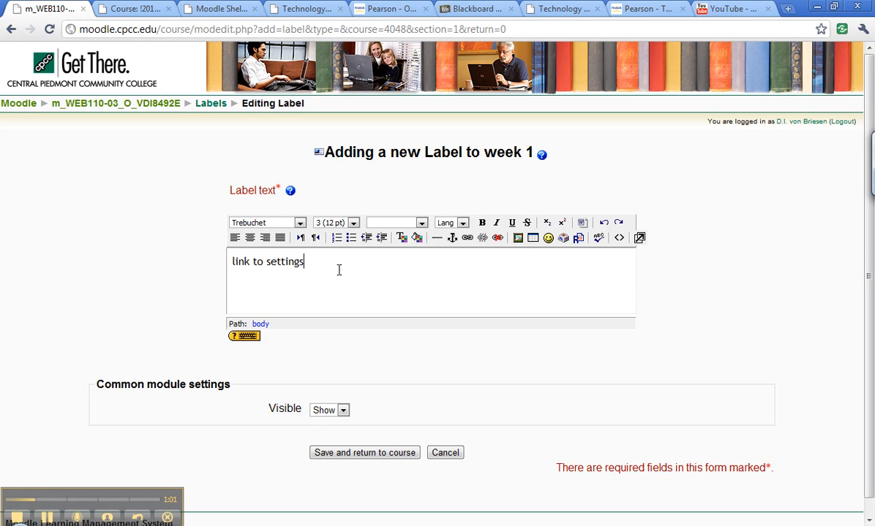
type(" (instructor only)")
left_click_drag(406, 258, 175, 257)
left_click(466, 237)
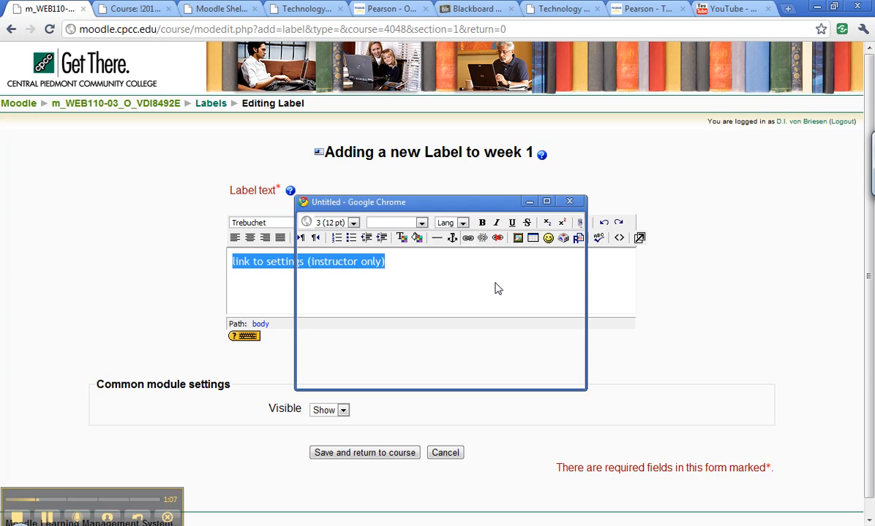
right_click(376, 276)
left_click(421, 351)
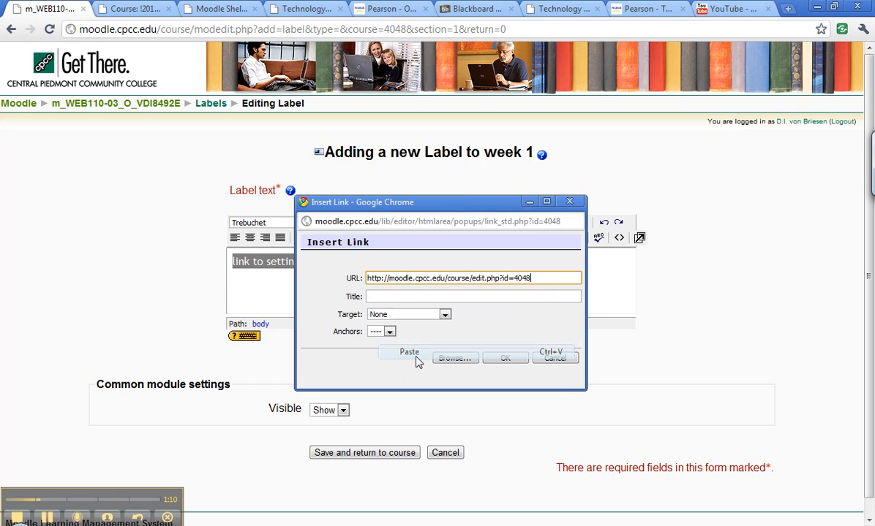
left_click(420, 315)
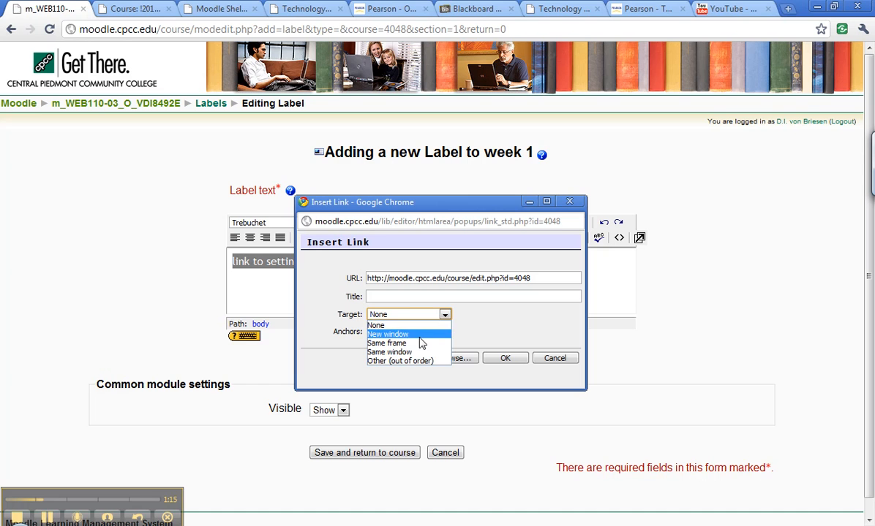
left_click(421, 335)
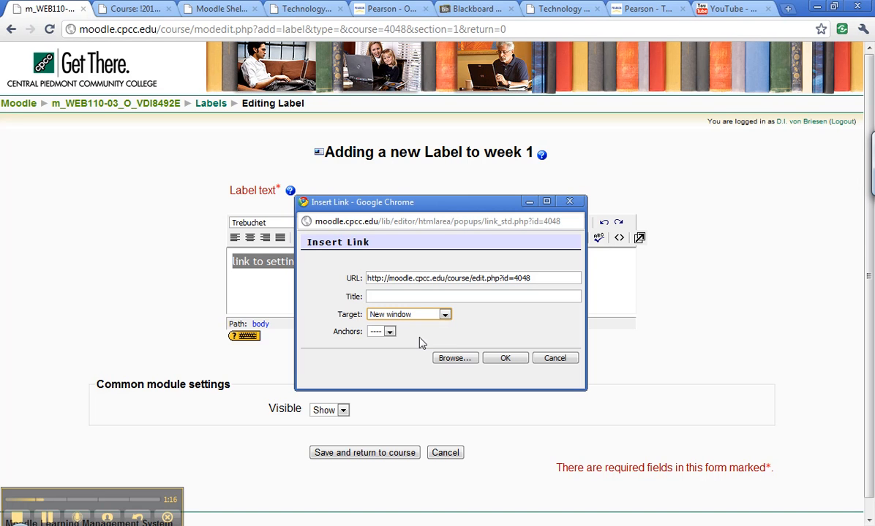
left_click(504, 358)
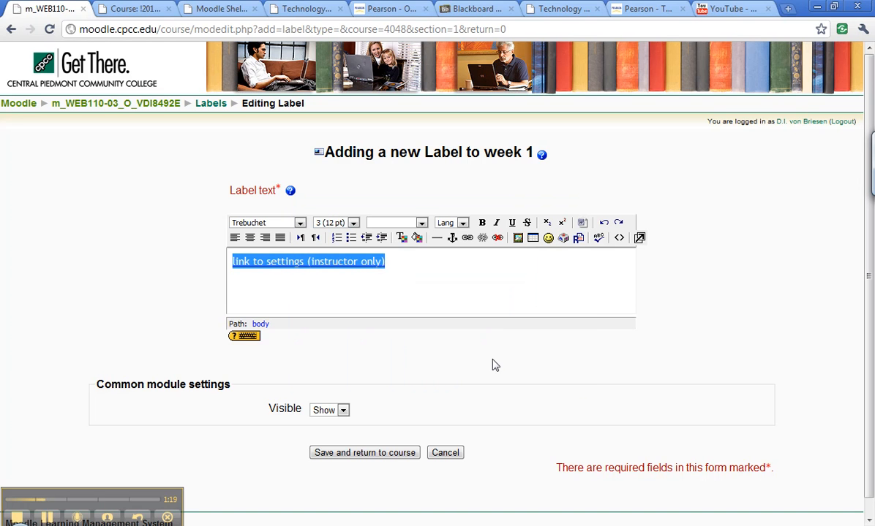
Set the label's visibility to Hide and save it, returning to the course
left_click(343, 411)
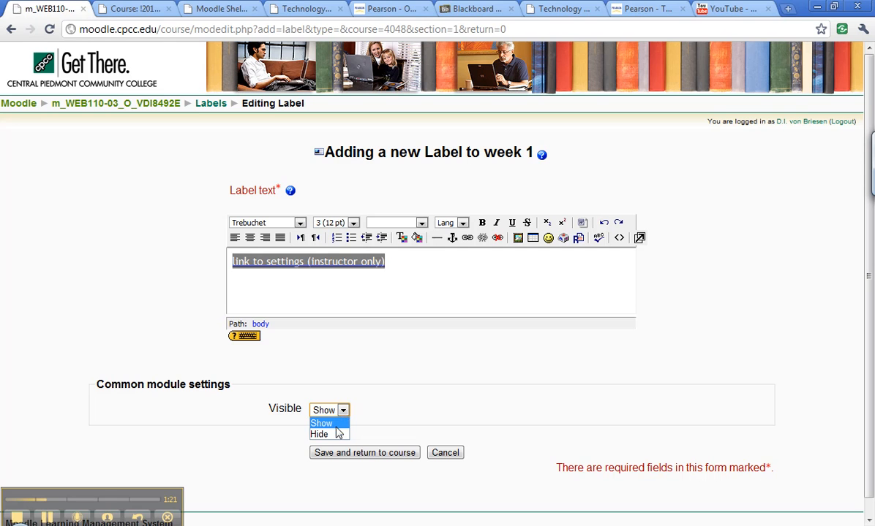
left_click(339, 435)
left_click(375, 455)
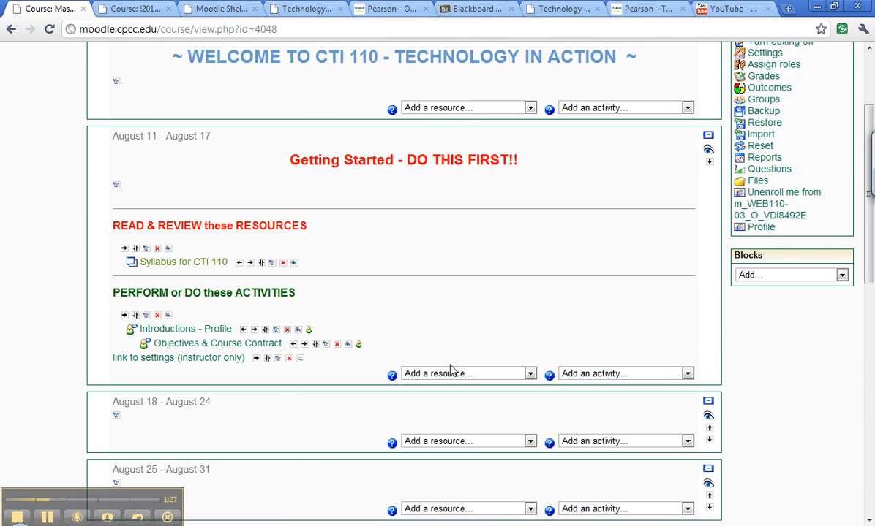
Move the settings link label to the top of the August 11 - August 17 section, above READ & REVIEW these RESOURCES
left_click(268, 360)
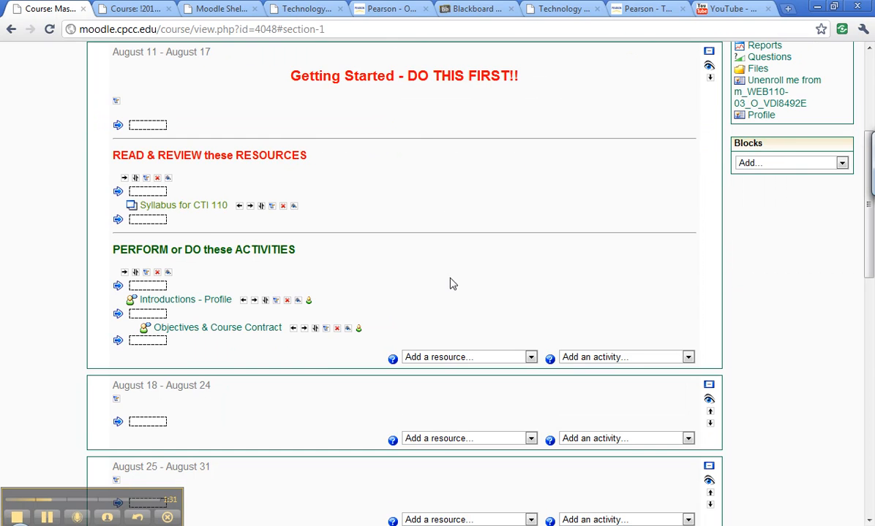
scroll(440, 225, "up", 2)
left_click(147, 260)
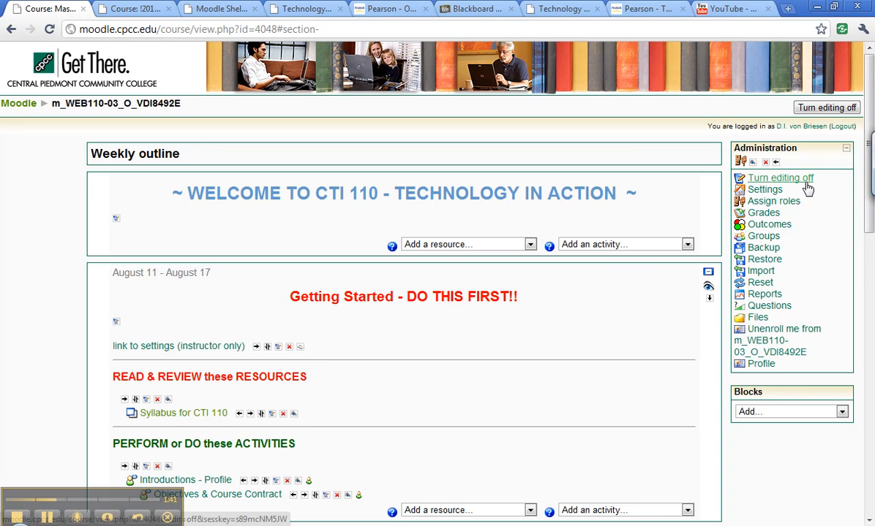
Copy the Grades link address and append "and here's the gradebook" to the text of the settings link label
right_click(756, 212)
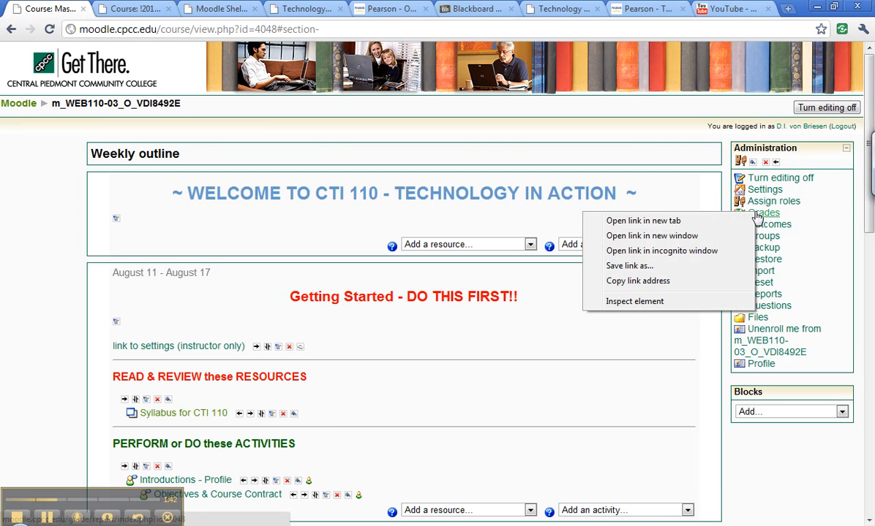
left_click(694, 283)
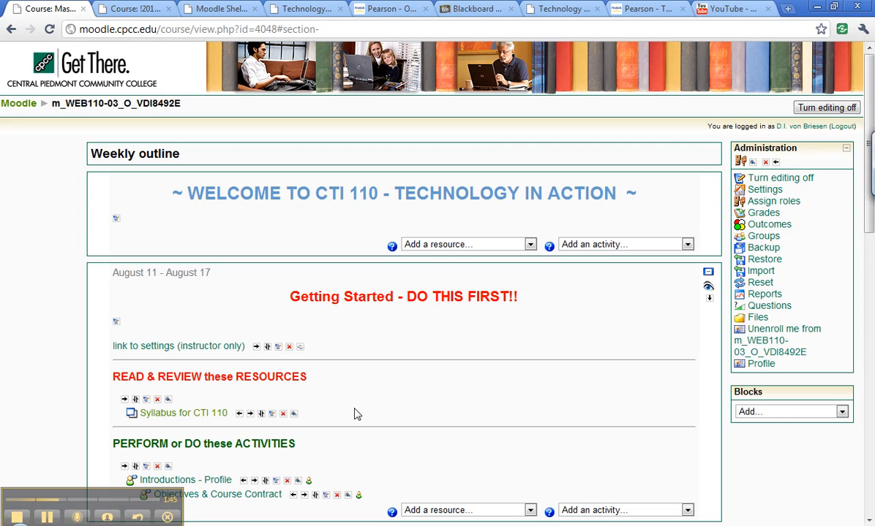
left_click(278, 347)
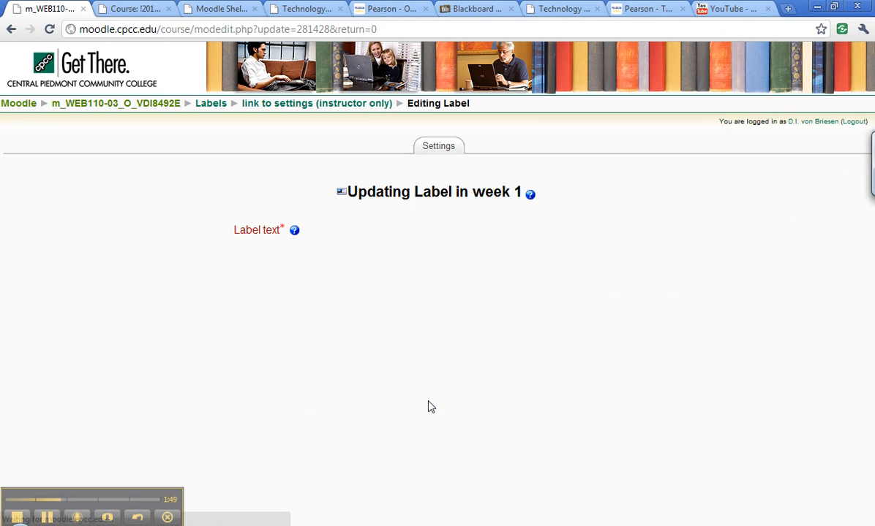
left_click(481, 314)
type("and here's the gradebook")
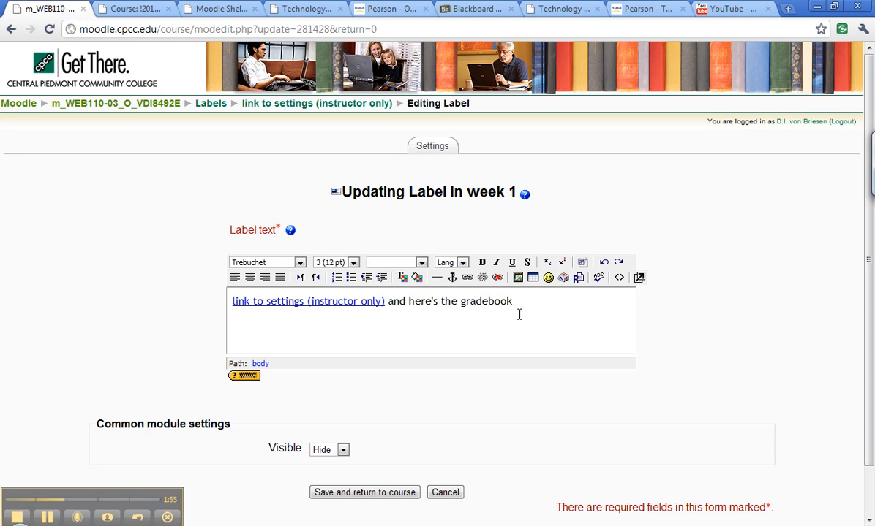
mouse_move(444, 300)
left_mouse_down()
mouse_move(533, 297)
mouse_move(452, 307)
mouse_move(461, 302)
left_mouse_up()
left_click(533, 297)
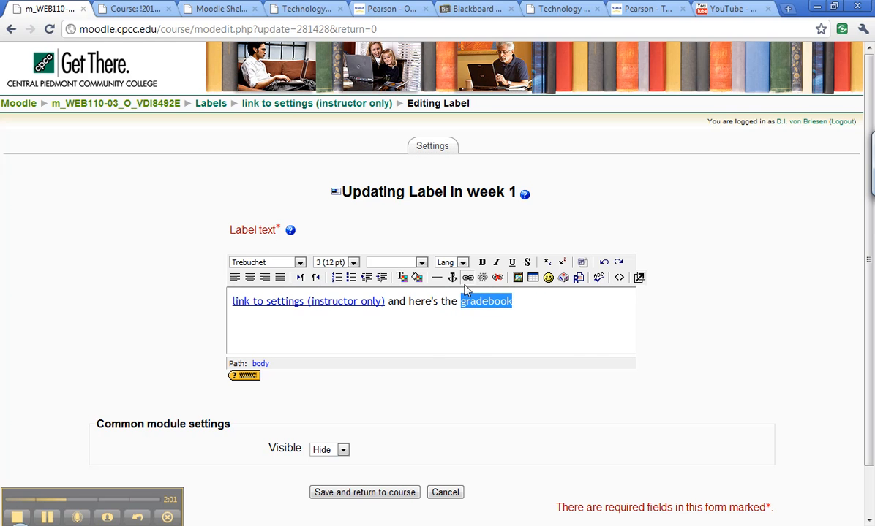
left_click(467, 277)
right_click(389, 278)
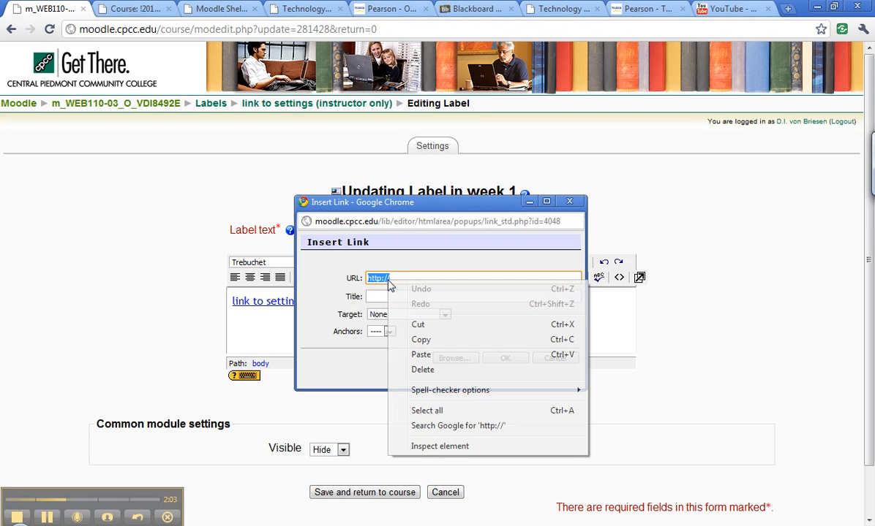
left_click(421, 355)
left_click(428, 316)
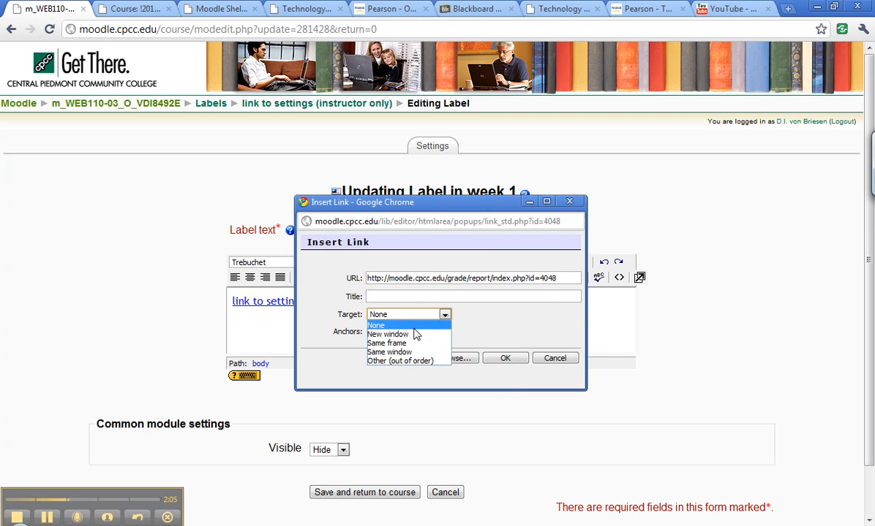
left_click(409, 335)
left_click(505, 357)
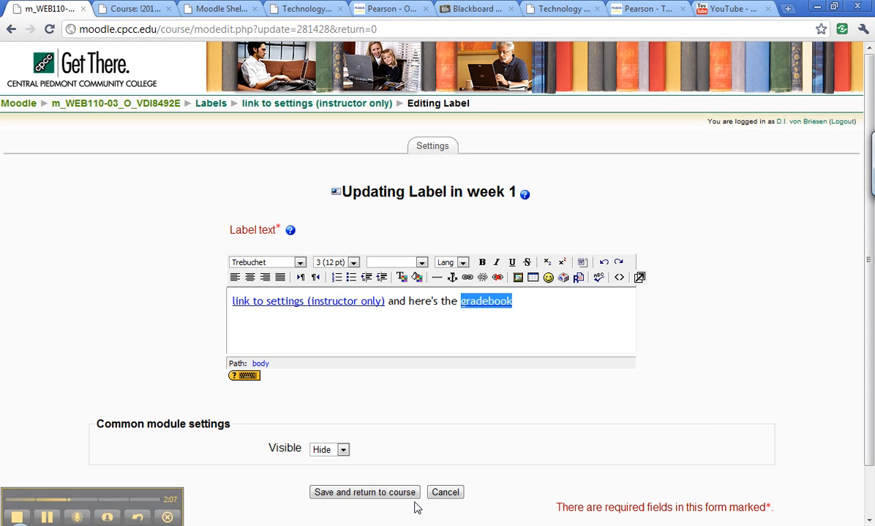
left_click(370, 493)
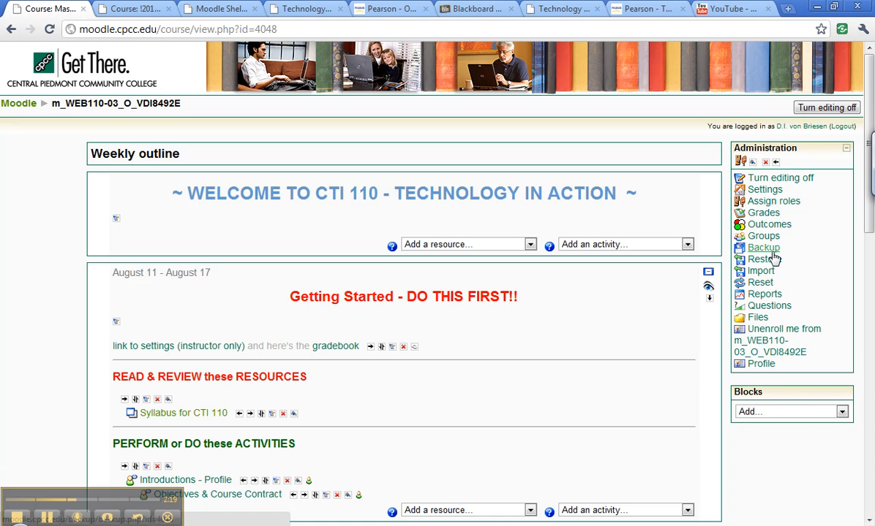
Turn course editing off and open the course settings through the label's settings link
left_click(779, 178)
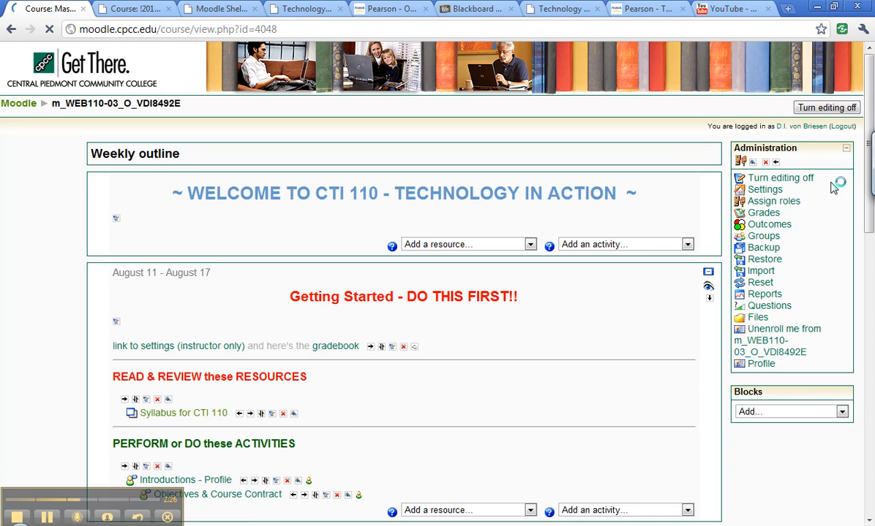
left_click(195, 347)
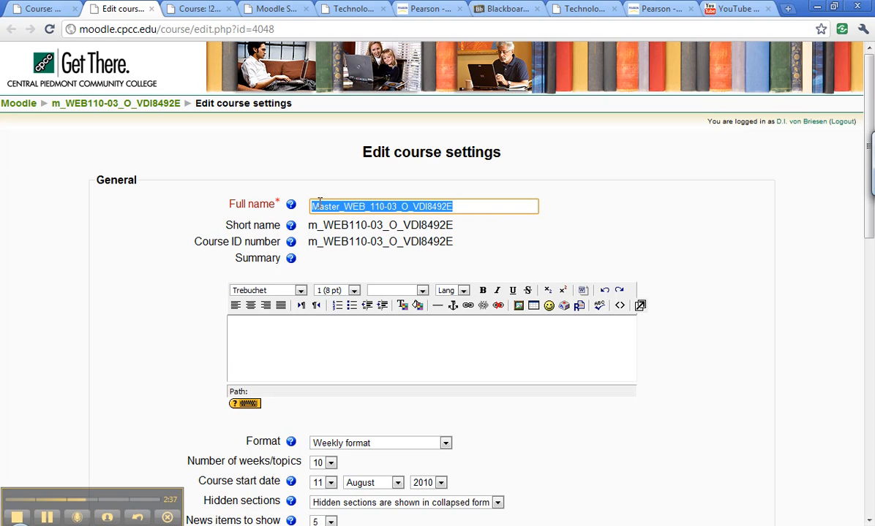
Set the course's full name to "CTI 110 - Course Sample" and place the text cursor in the empty Summary
type("C")
type("H 110 - ")
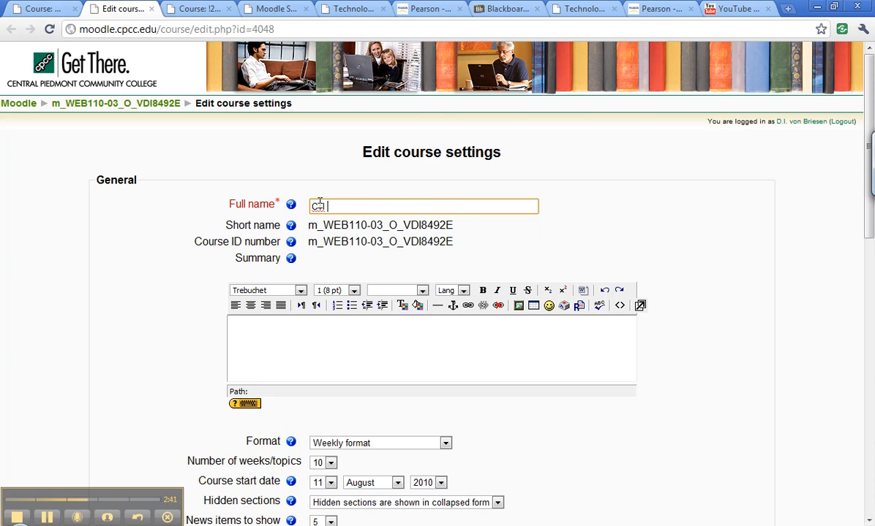
type("Course Sample")
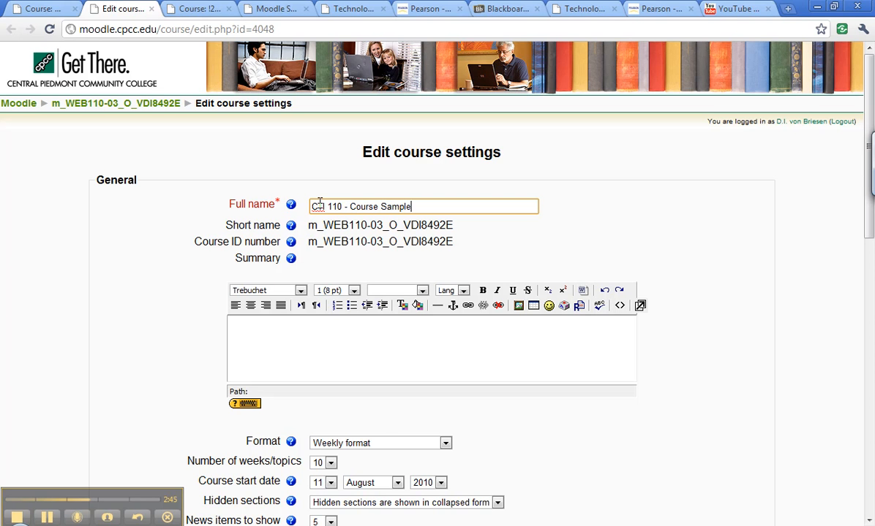
left_click(355, 346)
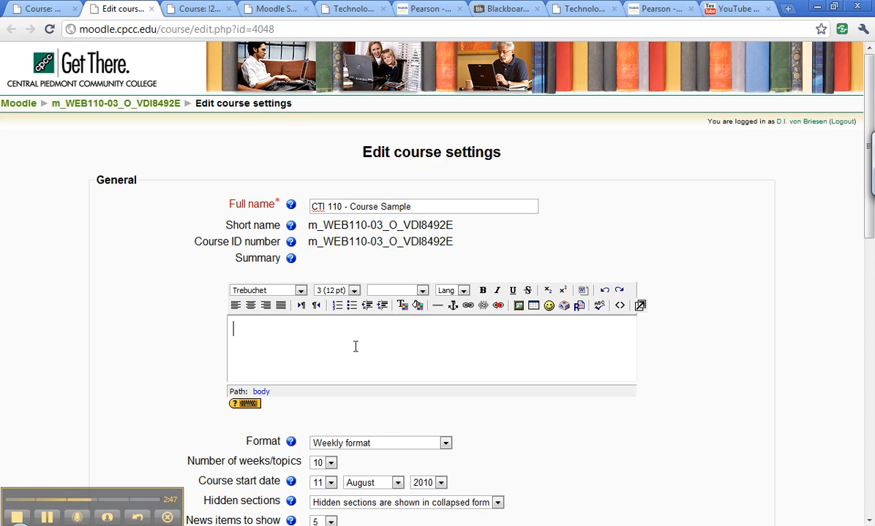
Enter "put official catalog description" as the course summary and choose Weekly format as the course format
type("put official catalog d")
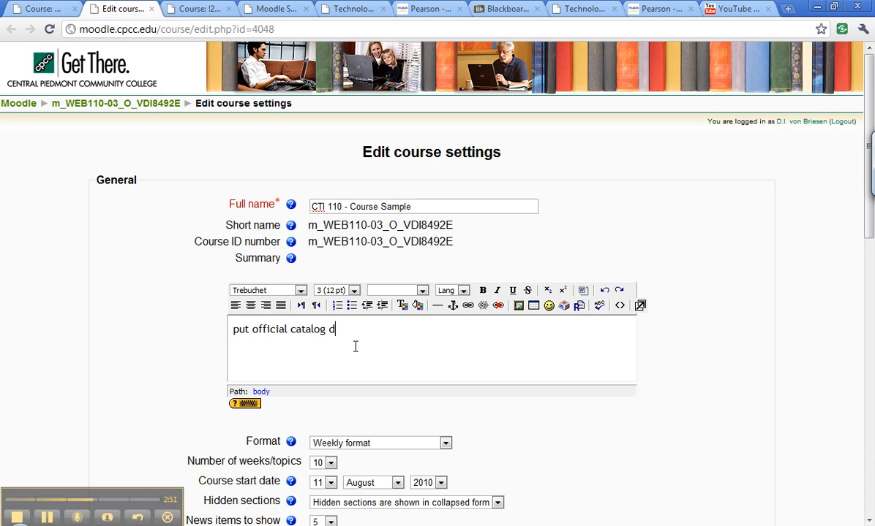
type("escription")
scroll(793, 256, "down", 2)
scroll(794, 256, "down", 2)
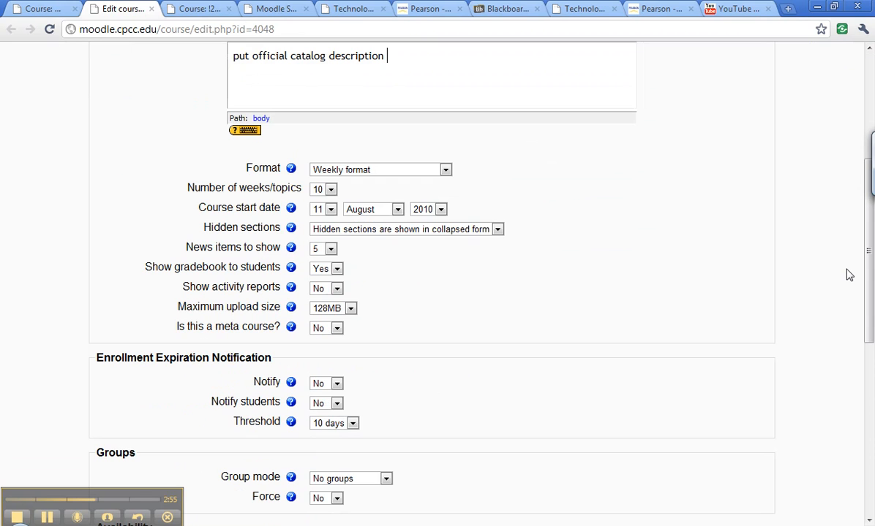
left_click(445, 171)
left_click(395, 228)
Set the course's number of weeks/topics to 20
left_click(330, 190)
left_click_drag(333, 231, 336, 282)
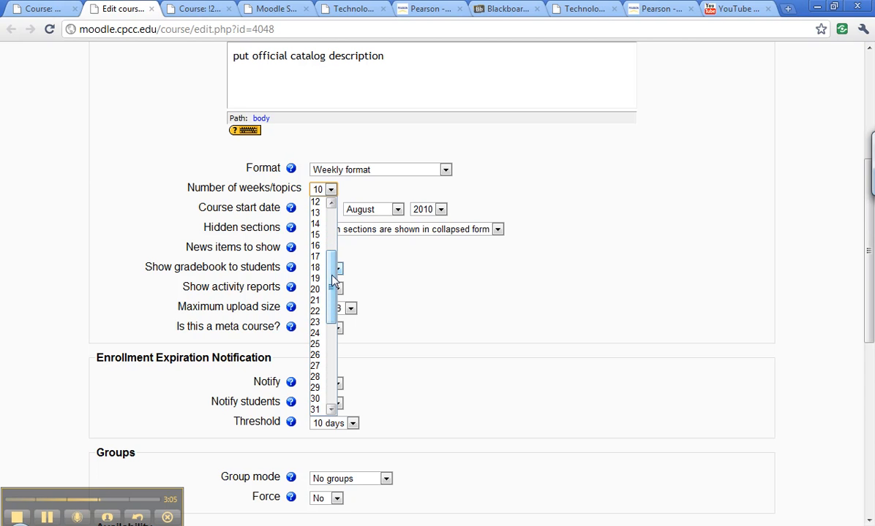
left_click(316, 289)
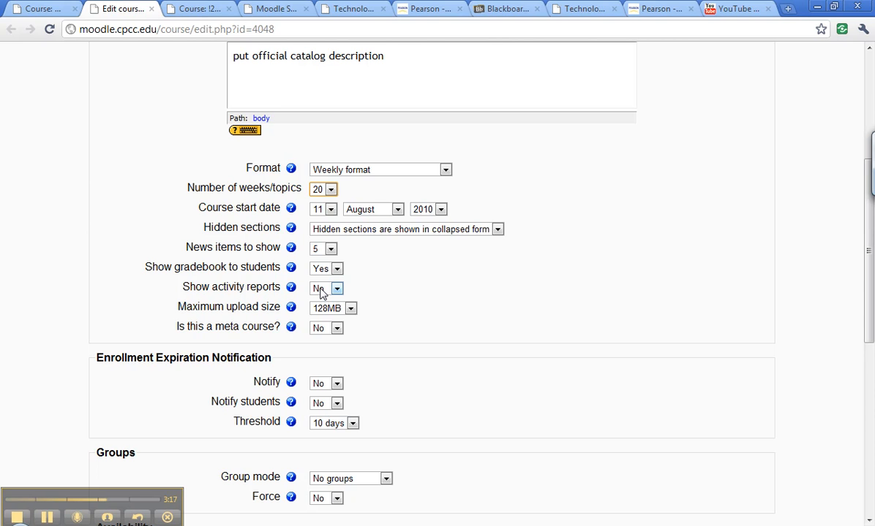
Choose to show hidden sections in collapsed form and set the news items to show to 3
left_click(384, 230)
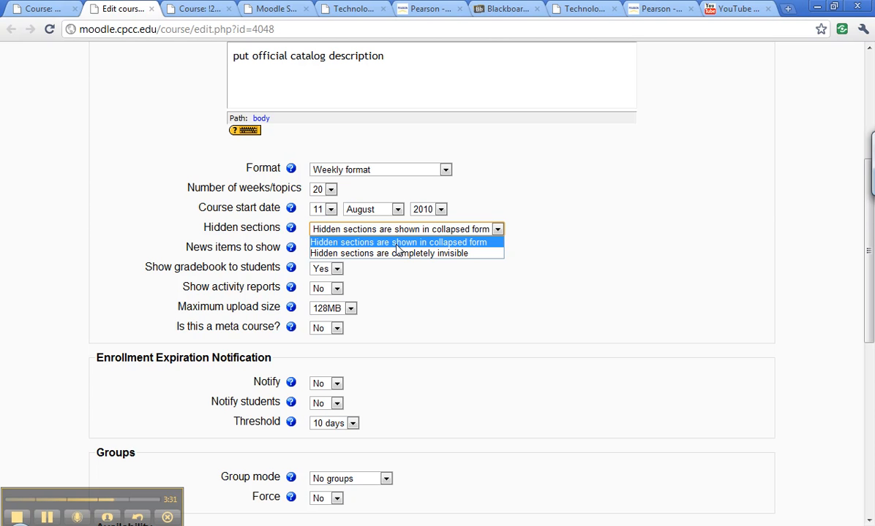
left_click(407, 244)
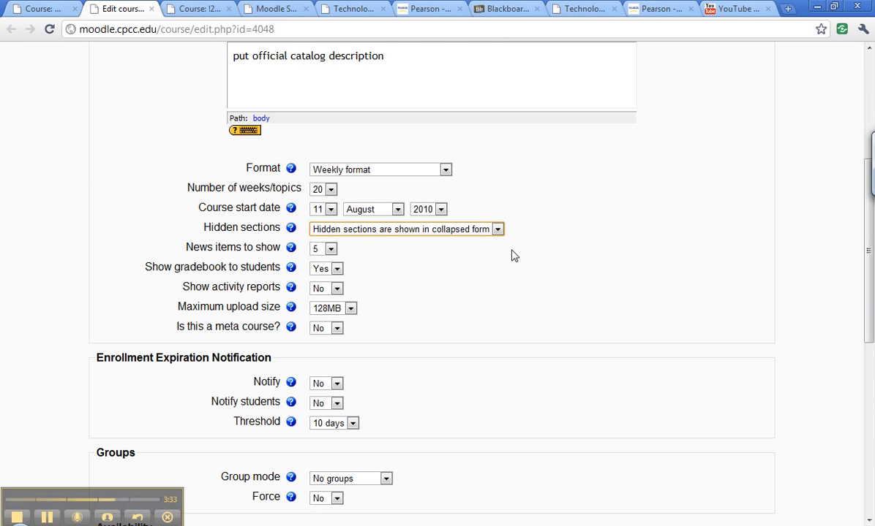
left_click(331, 249)
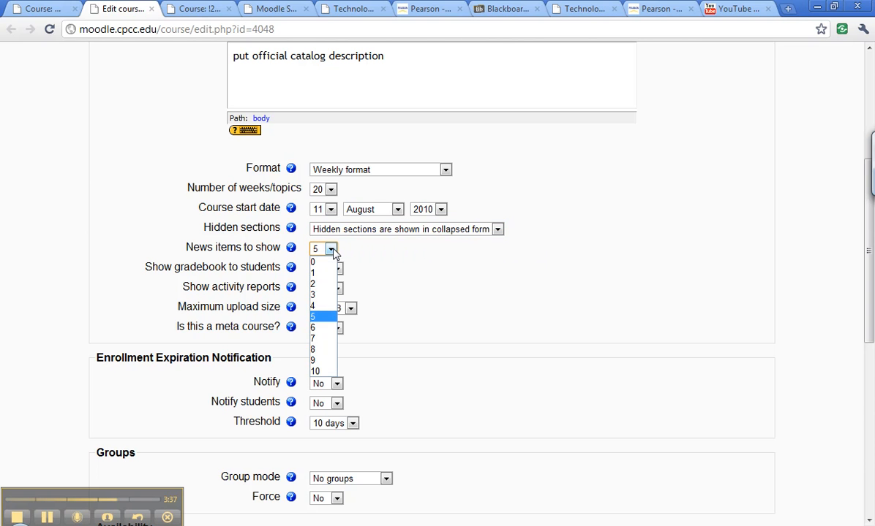
left_click(320, 295)
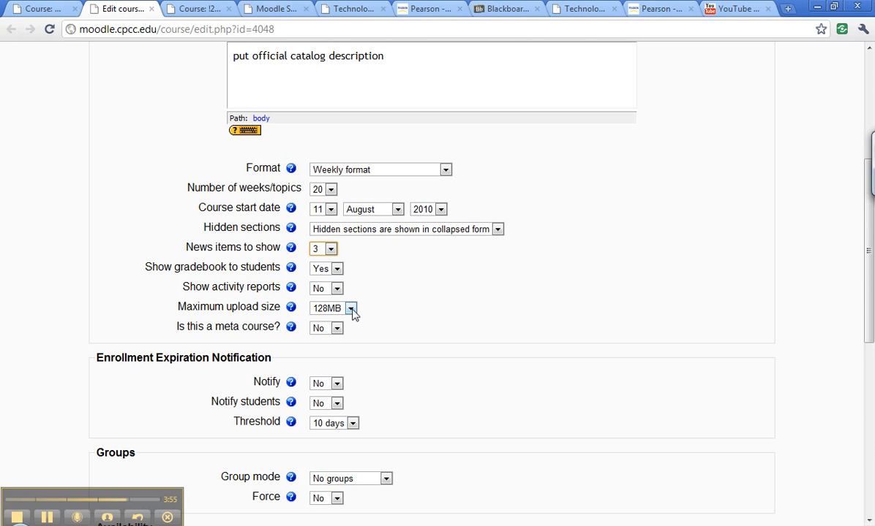
Make the course available to students and save the changes to the course settings
scroll(436, 333, "down", 2)
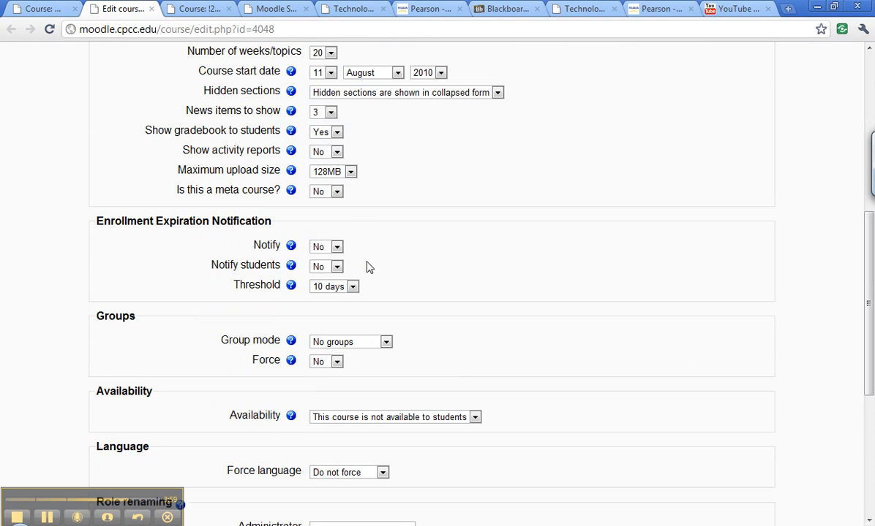
scroll(399, 263, "down", 2)
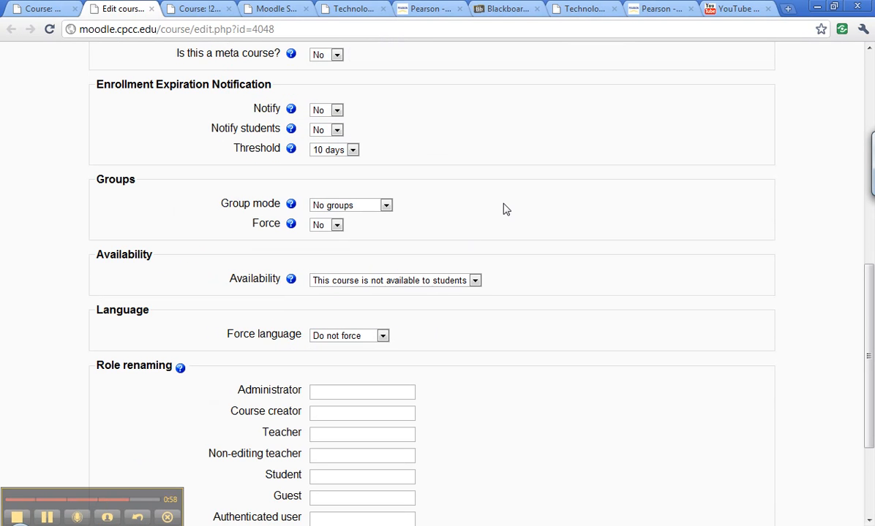
left_click(474, 281)
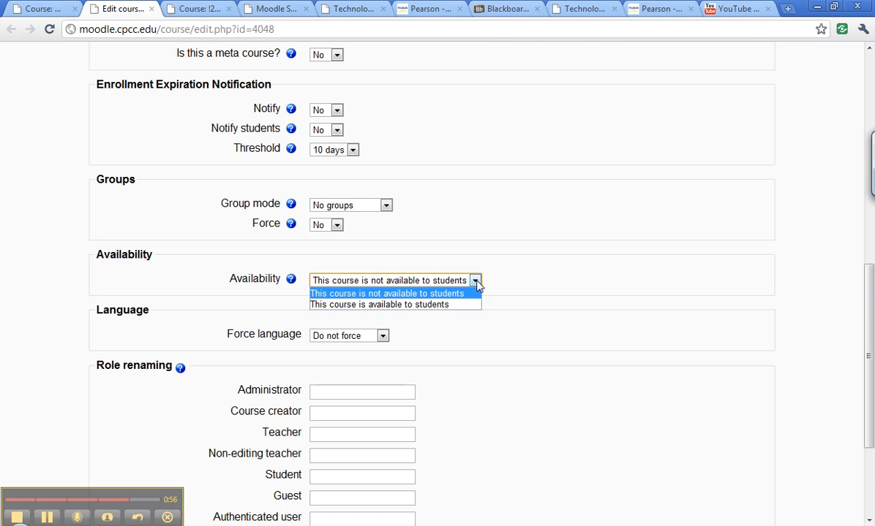
left_click(410, 306)
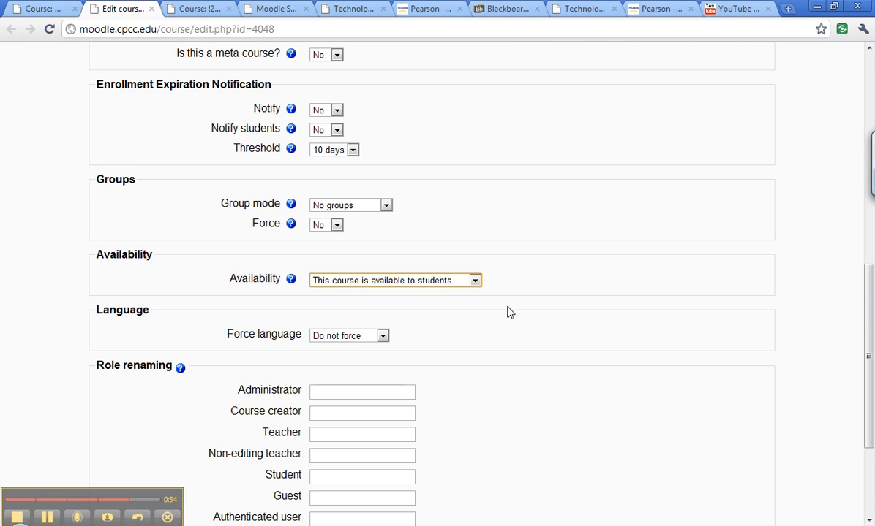
scroll(510, 313, "down", 2)
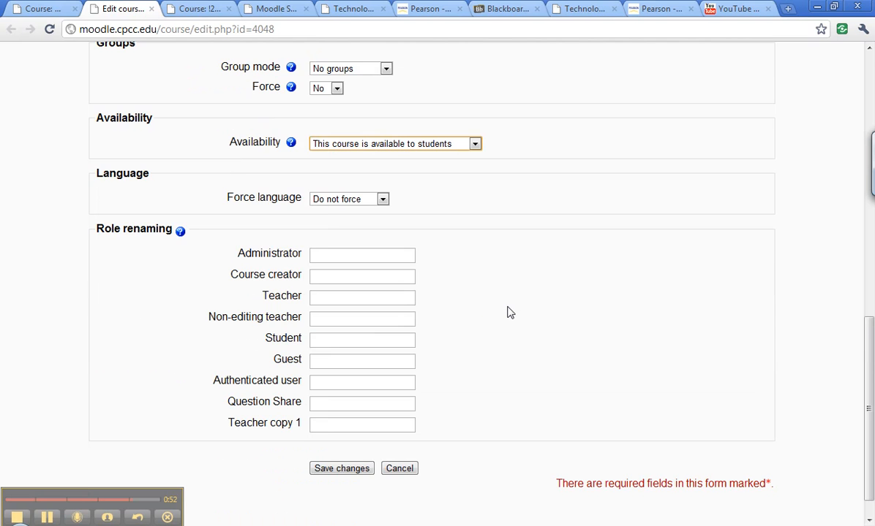
scroll(510, 312, "down", 1)
left_click(354, 439)
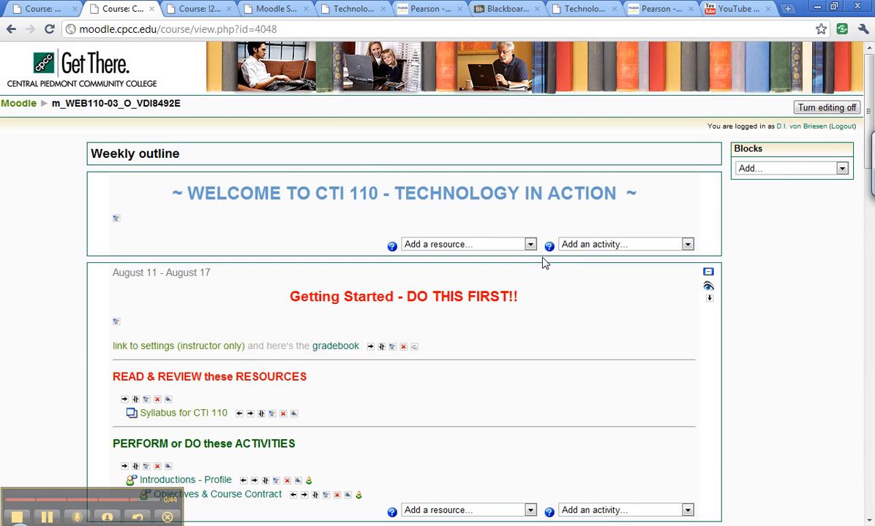
Reopen the course settings through the label's settings link and set the course start date to 10 January 2011
left_click(208, 351)
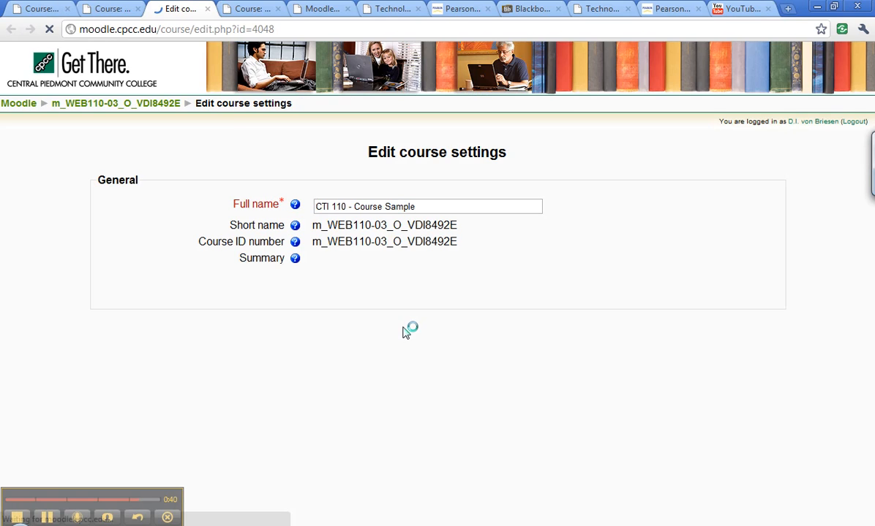
scroll(406, 333, "down", 3)
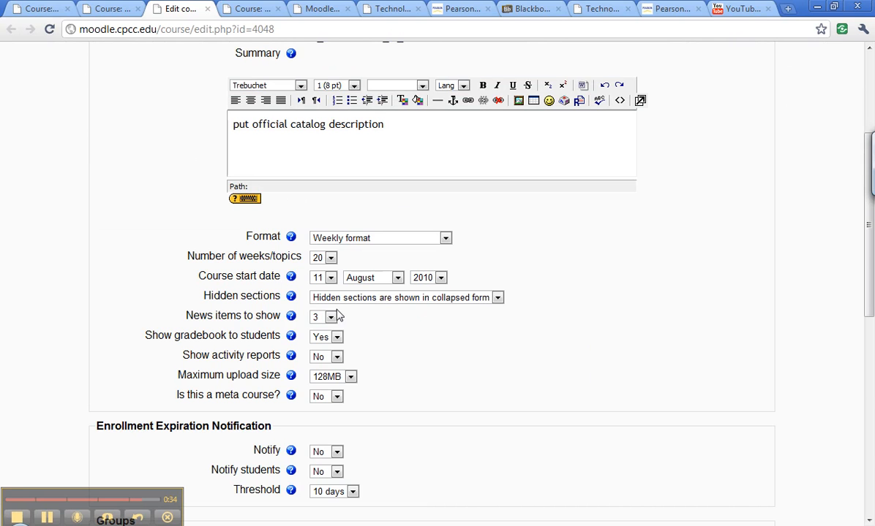
left_click(330, 278)
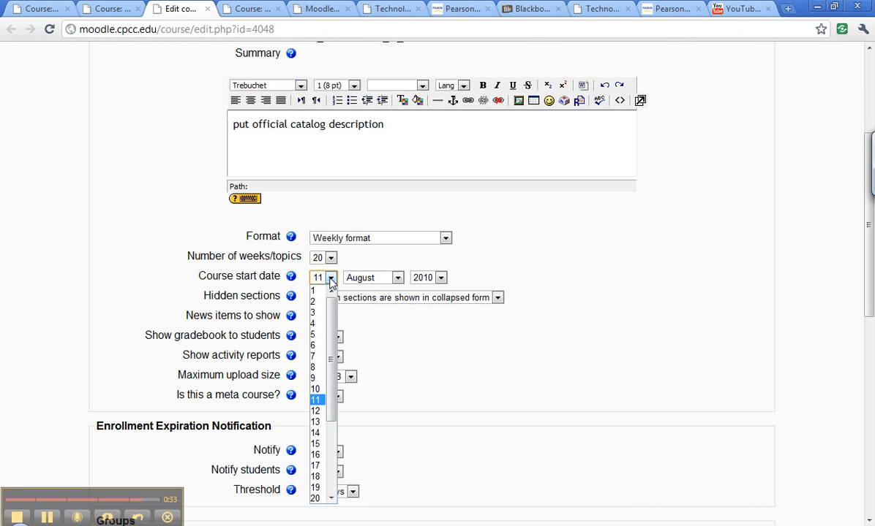
left_click(315, 389)
left_click(397, 278)
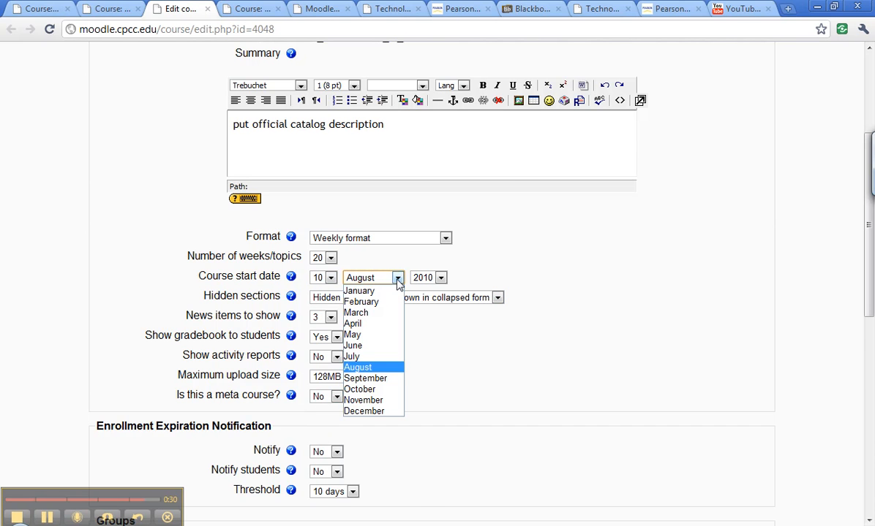
left_click(362, 289)
left_click(441, 278)
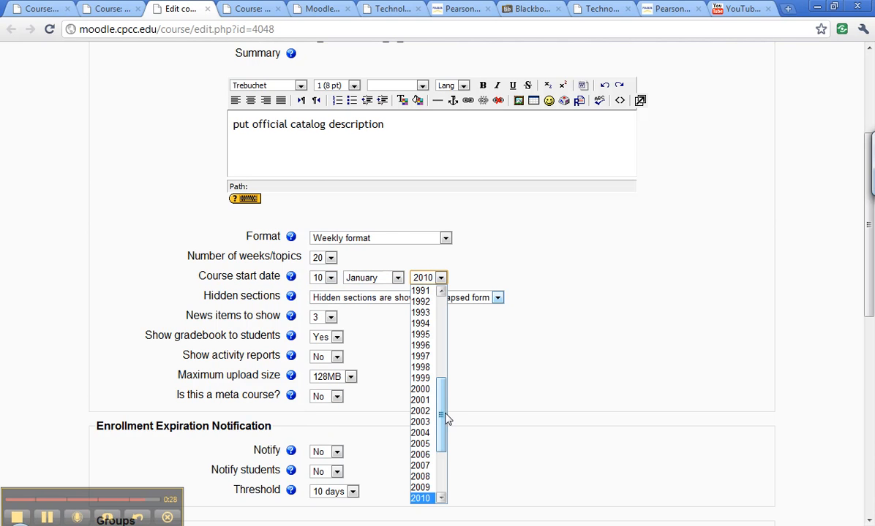
scroll(444, 424, "down", 1)
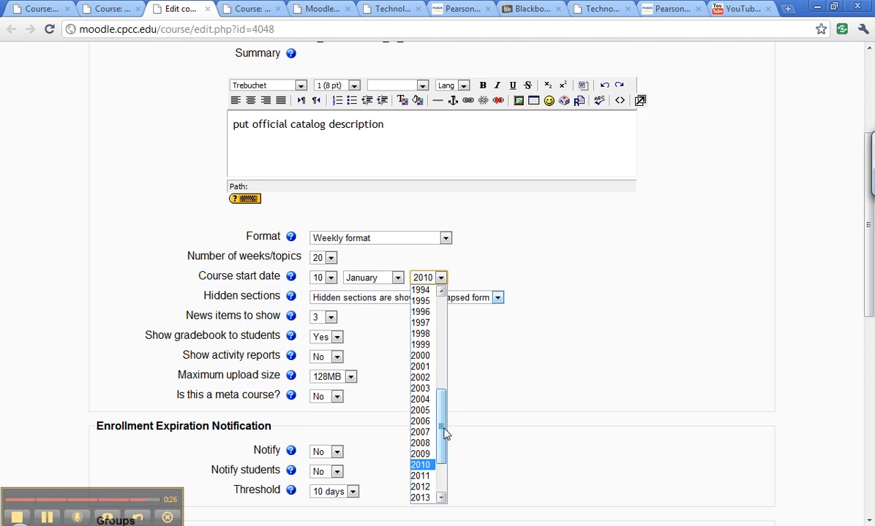
left_click(427, 476)
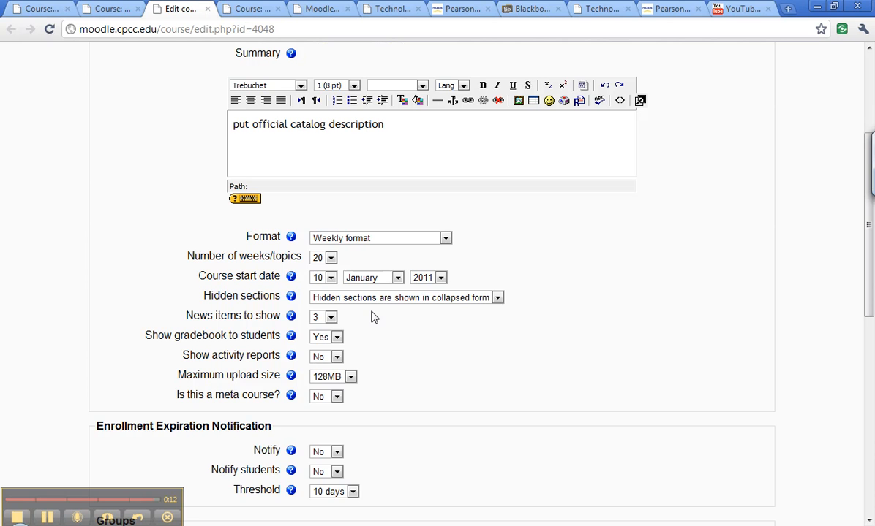
Save the new start date and check the date ranges of the weekly sections on the course page
scroll(428, 358, "down", 8)
left_click(359, 439)
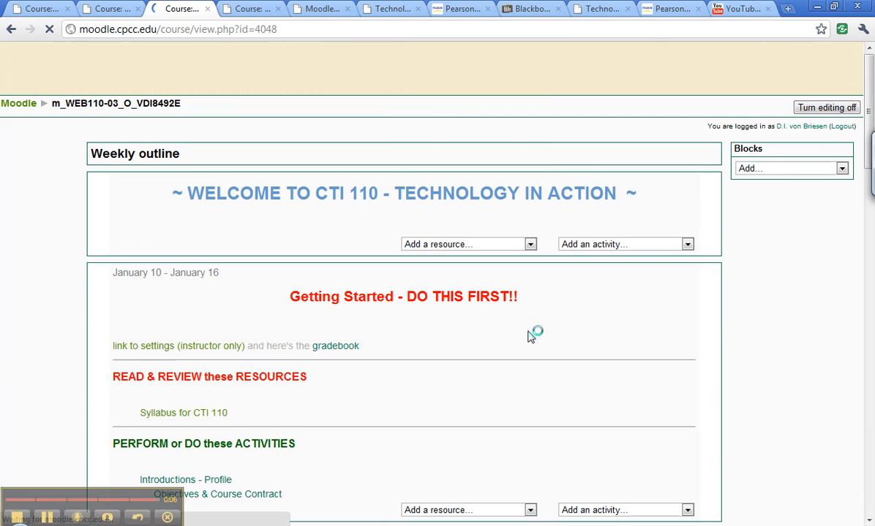
scroll(531, 337, "down", 4)
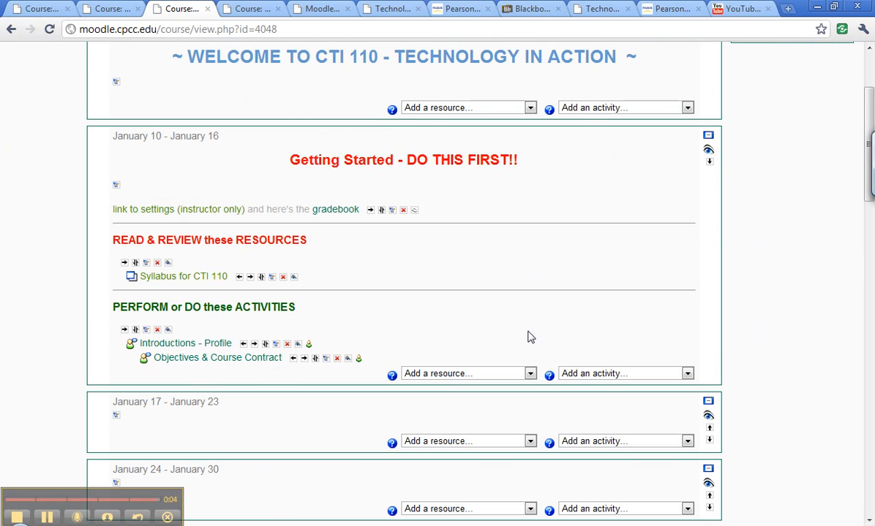
scroll(531, 338, "down", 10)
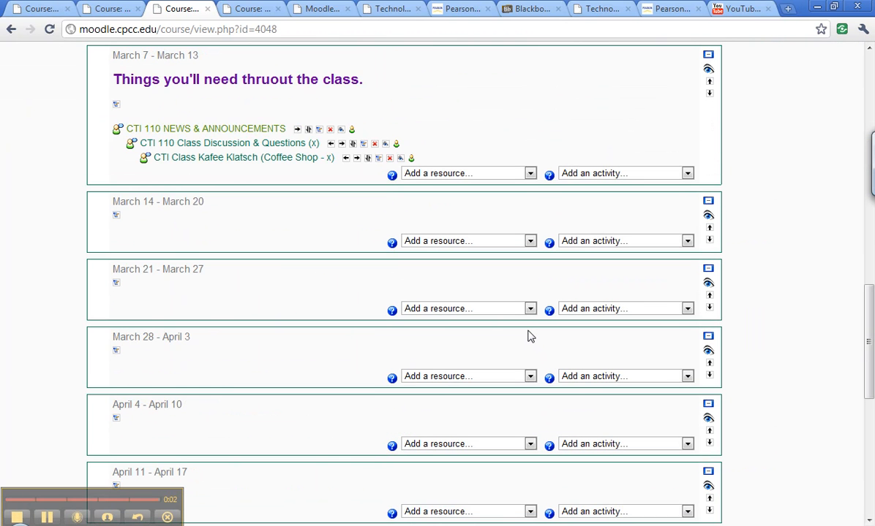
scroll(531, 337, "down", 7)
scroll(531, 337, "up", 7)
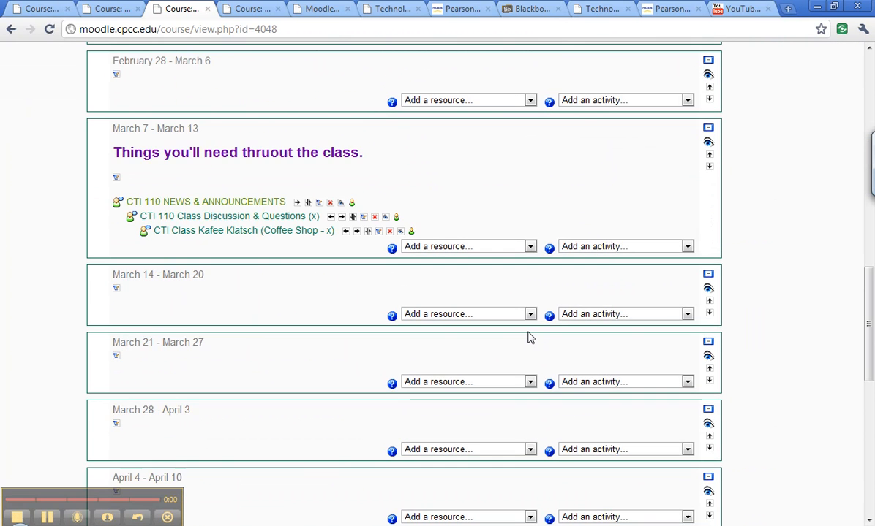